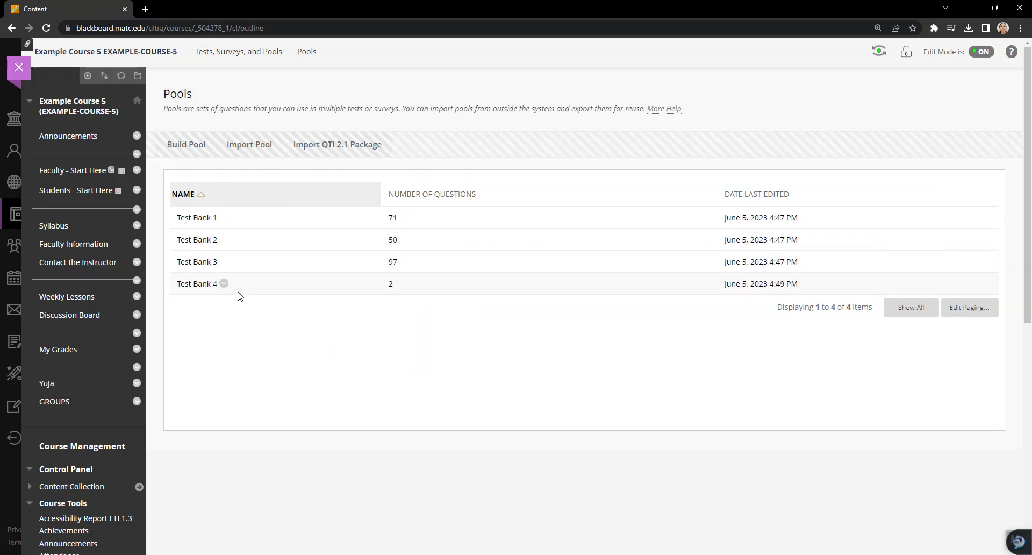
Open the Test Bank 4 pool of Example Course 5 to view its questions, and close the course.
click(224, 284)
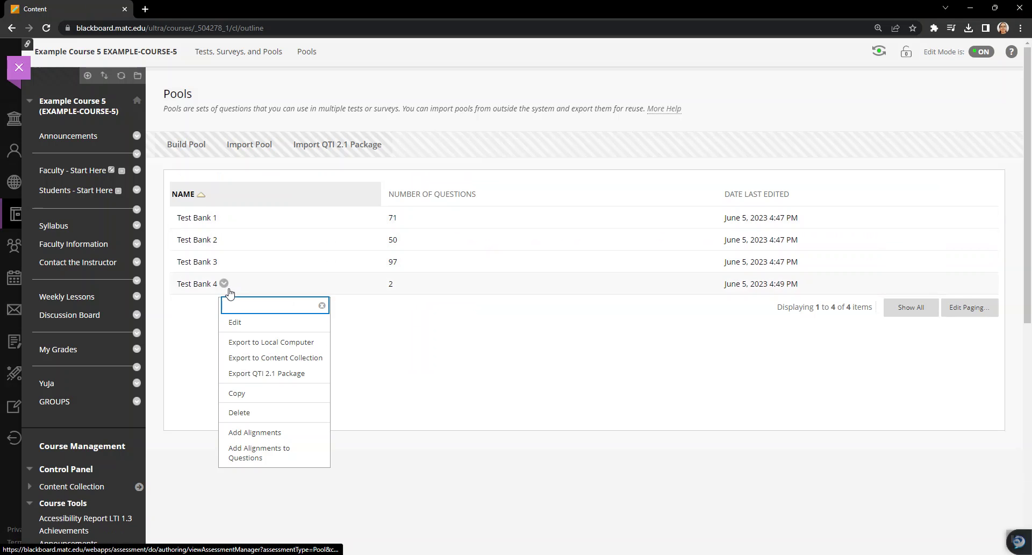
click(237, 323)
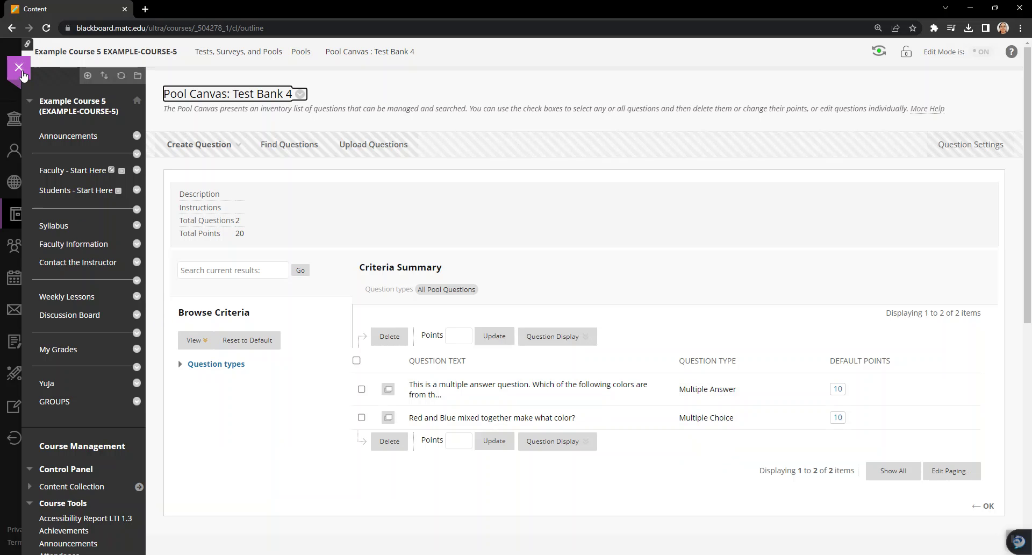
click(21, 72)
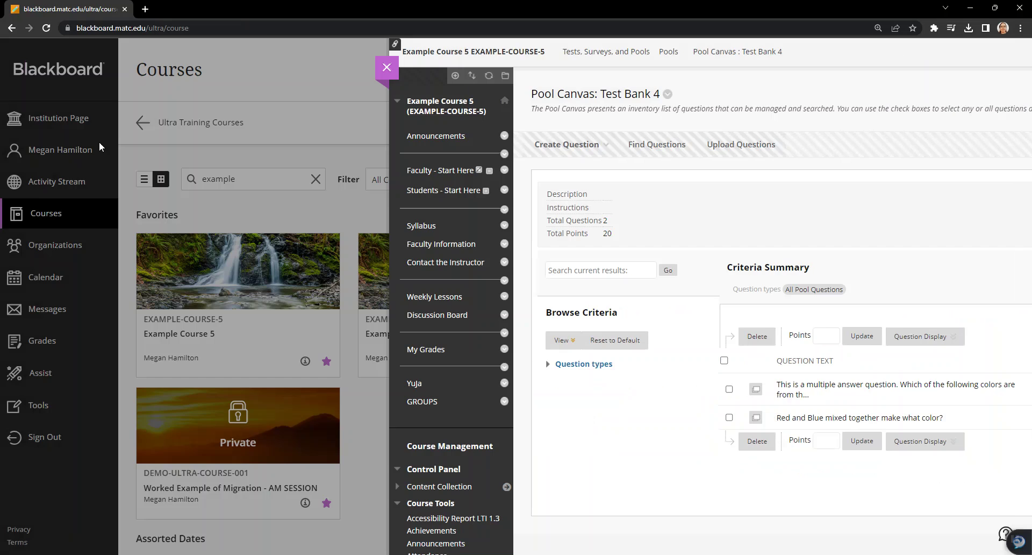
In Example Ultra Course (EXAMPLE-ULTRA-JAN-2023), start copying items and find the Question Banks of Example Course 5 by searching for "example".
click(446, 329)
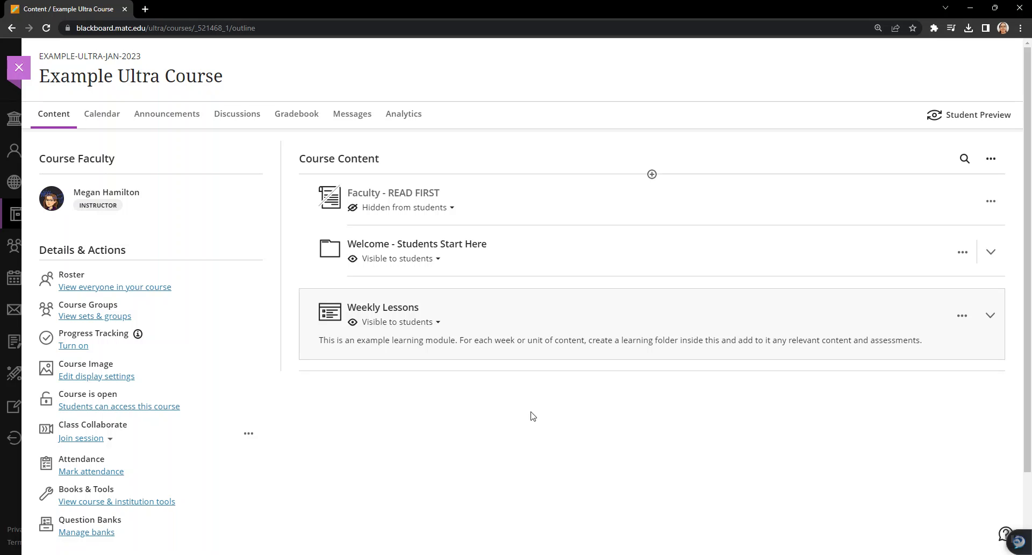
click(991, 159)
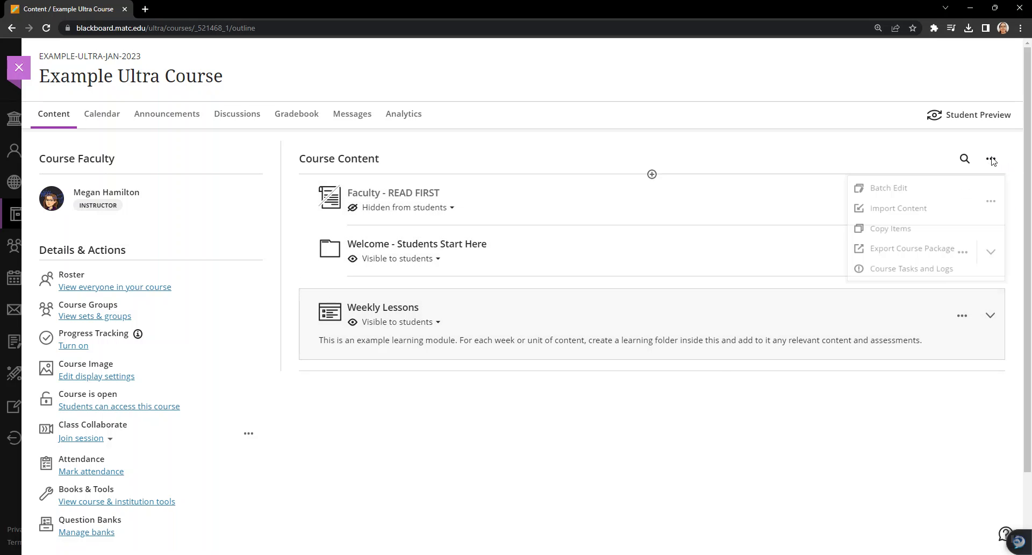
click(898, 240)
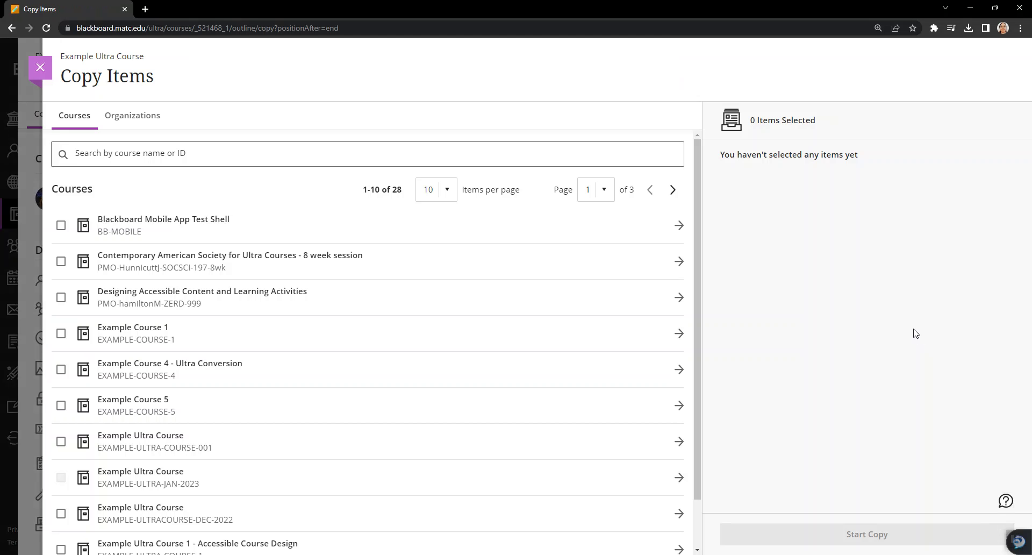
click(335, 152)
text(example)
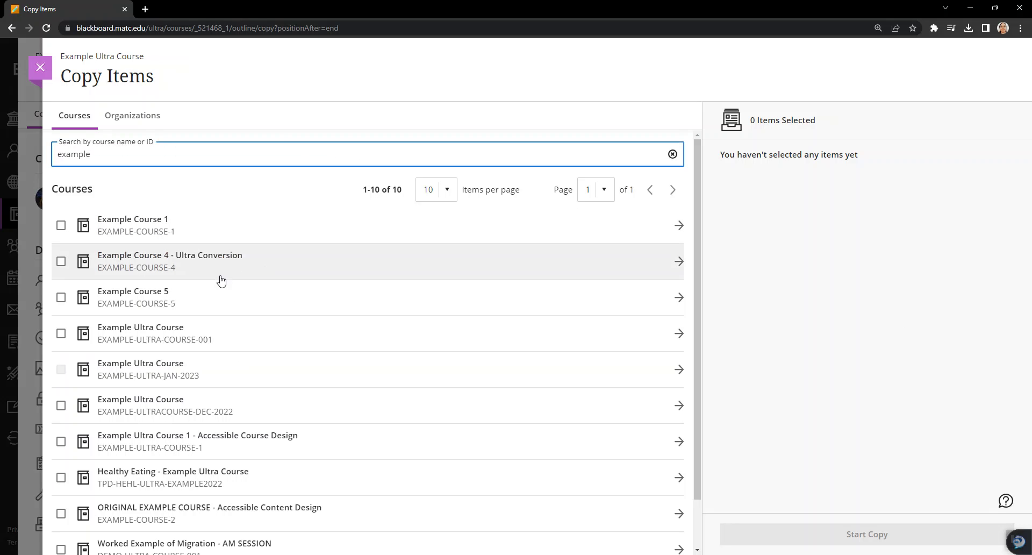
click(162, 297)
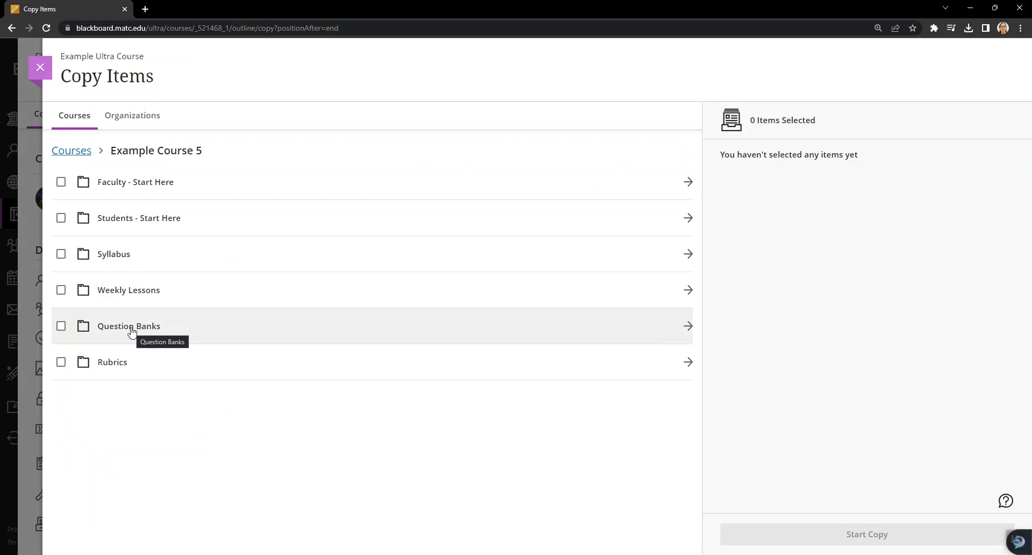
click(131, 330)
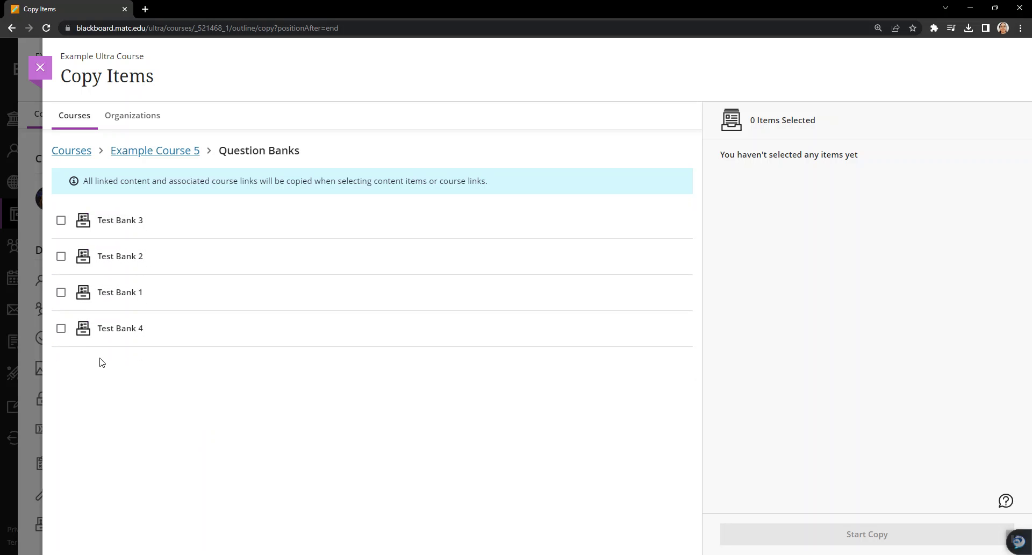
Select Test Bank 1, Test Bank 2, Test Bank 3 and Test Bank 4 and copy them into the course.
click(61, 220)
click(61, 256)
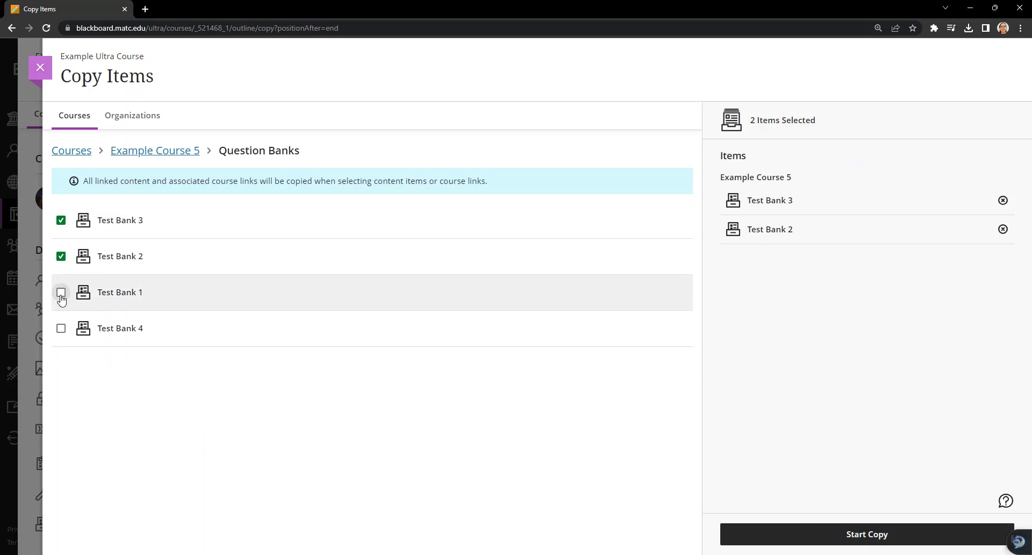
click(61, 292)
click(61, 328)
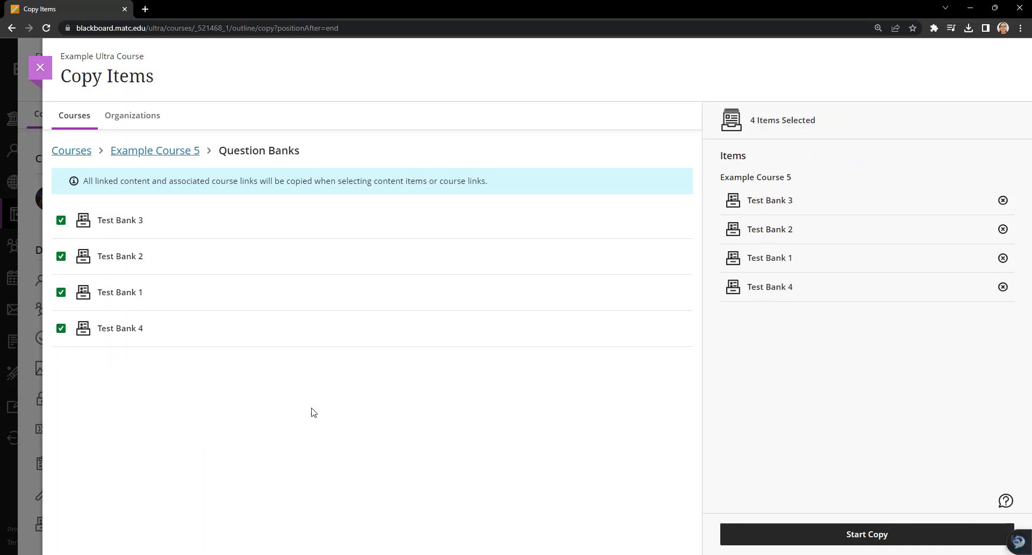
click(867, 535)
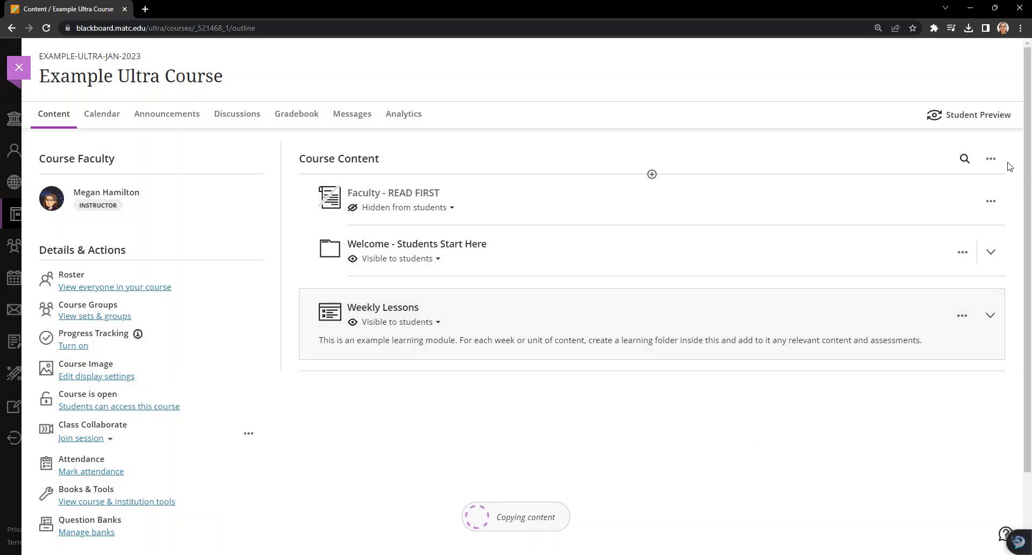
Copy Example Test with Pools from the Weekly Lessons of Example Course 5 into the course, searching for "example".
click(991, 159)
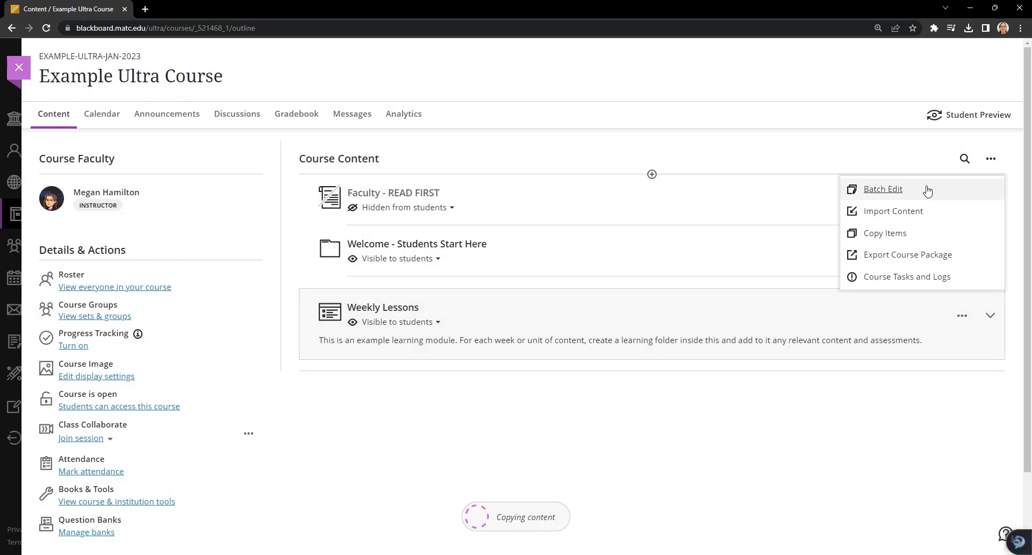
click(905, 239)
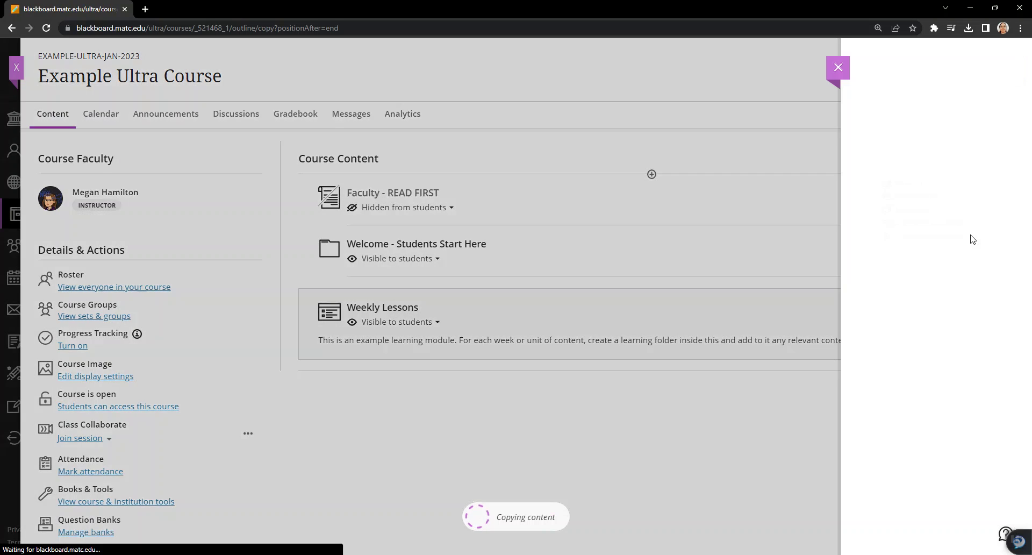
click(235, 159)
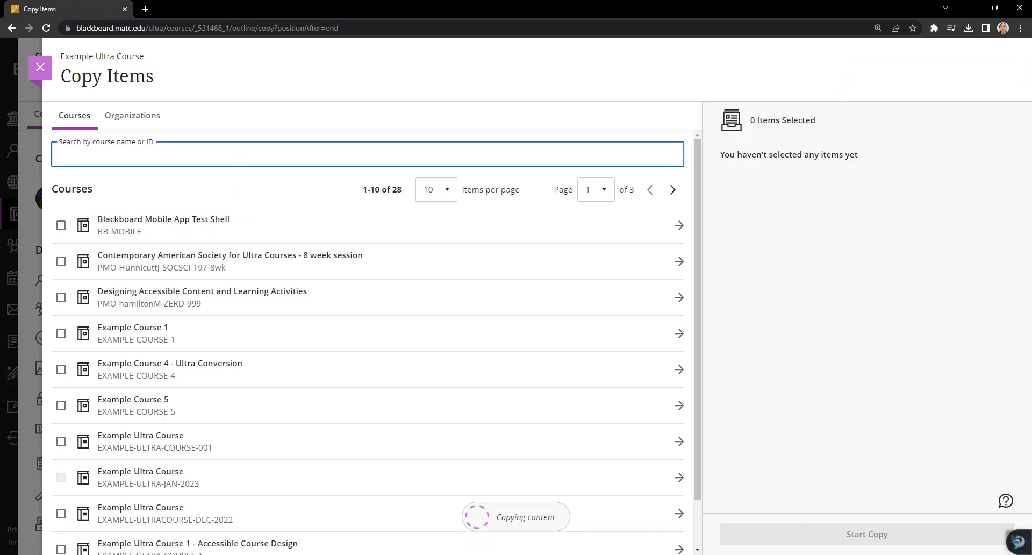
text(example)
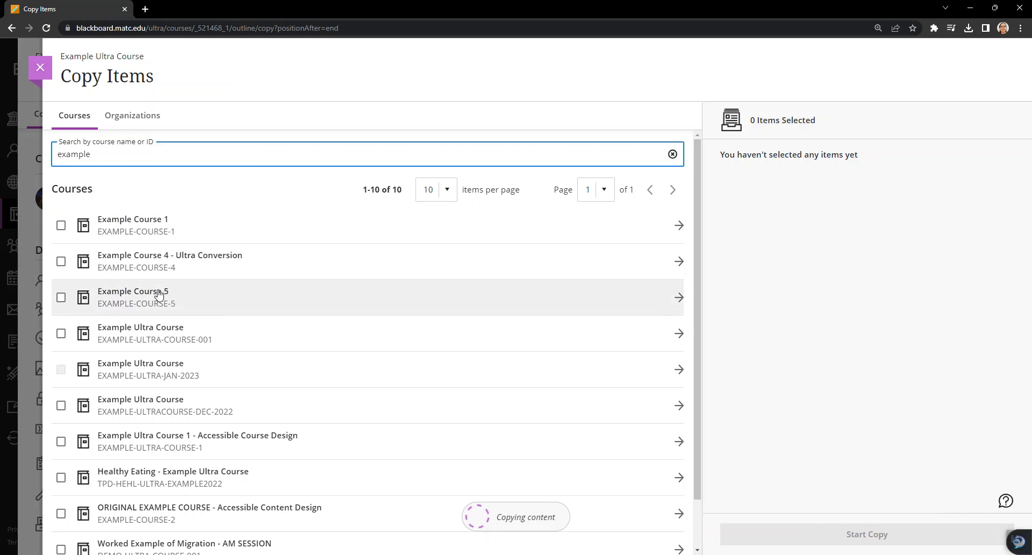
click(210, 297)
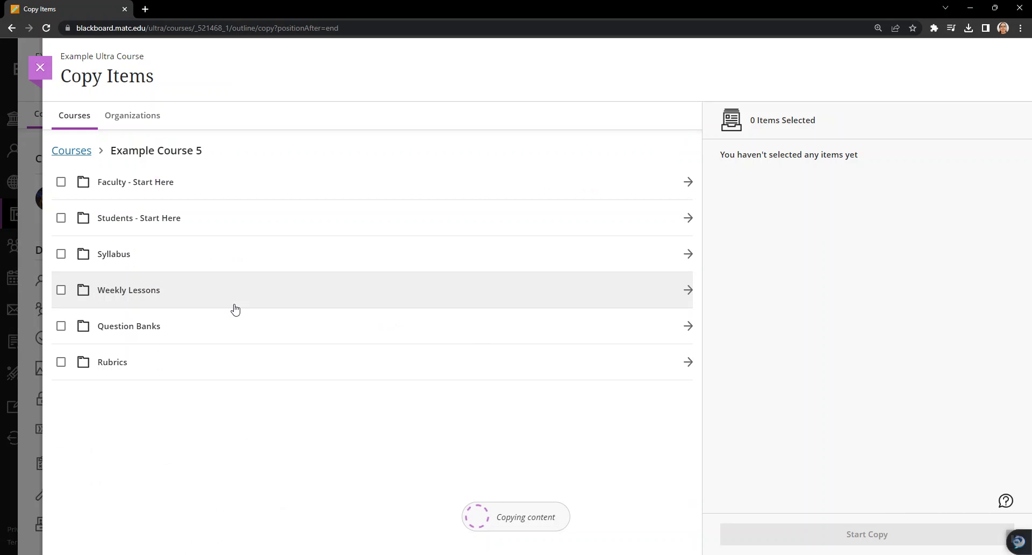
click(144, 292)
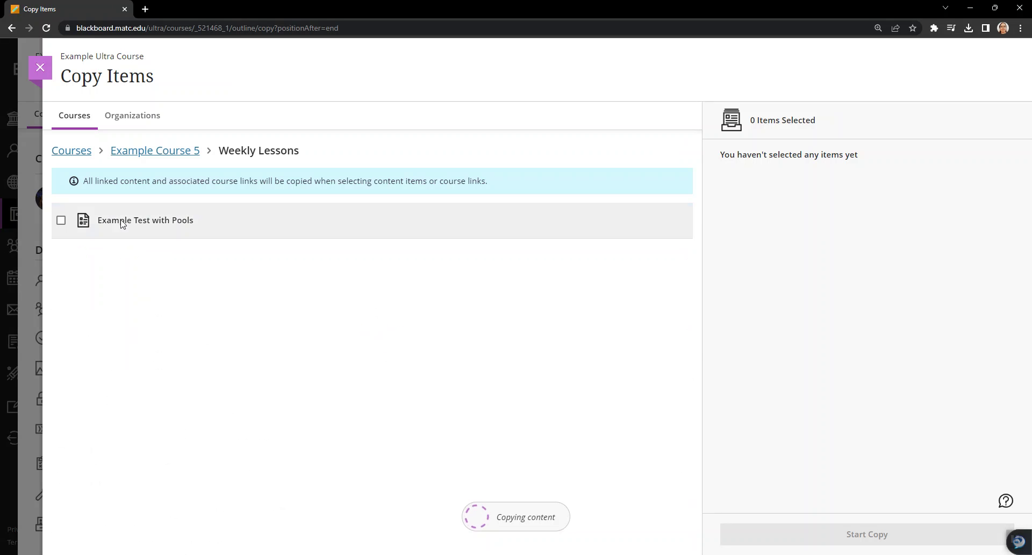
click(61, 221)
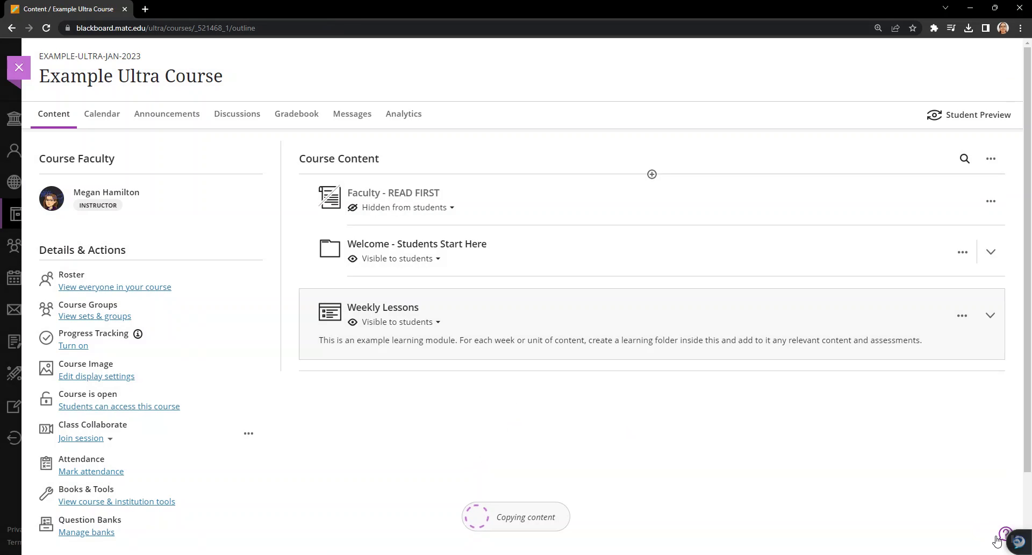
Open the copied Example Test with Pools and view the question lists of the Questions 1-3 and Questions 4-6 pools.
mouse_move(1010, 545)
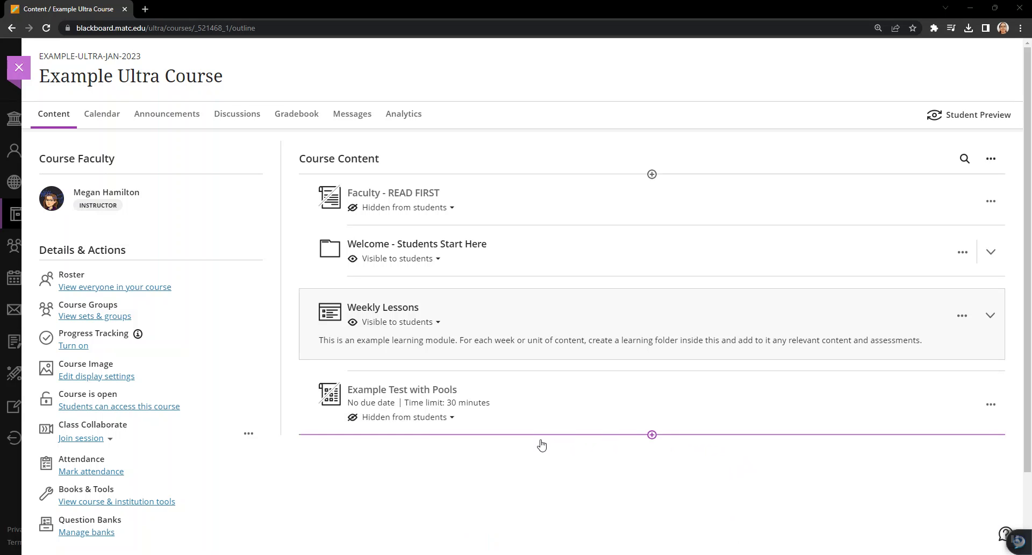
click(402, 396)
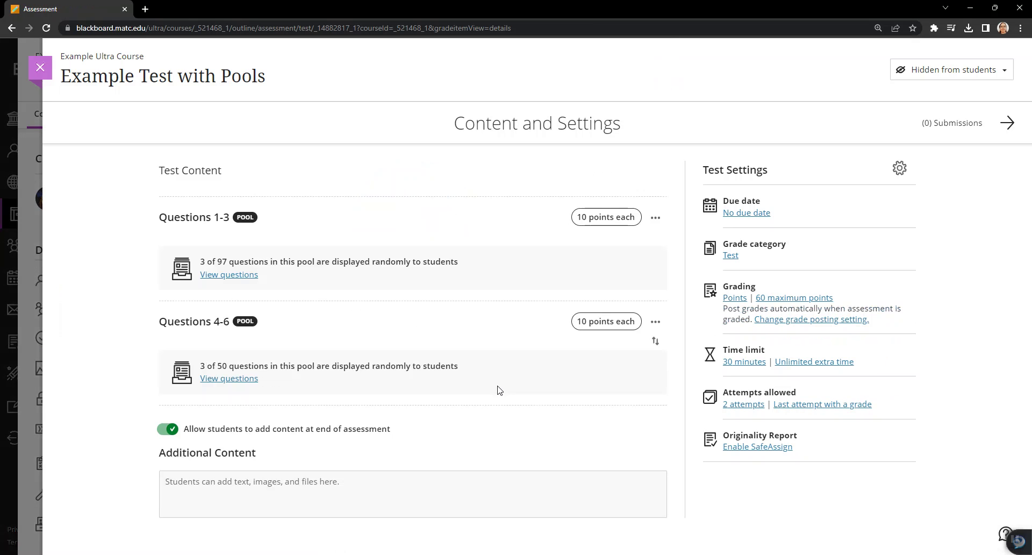
click(235, 278)
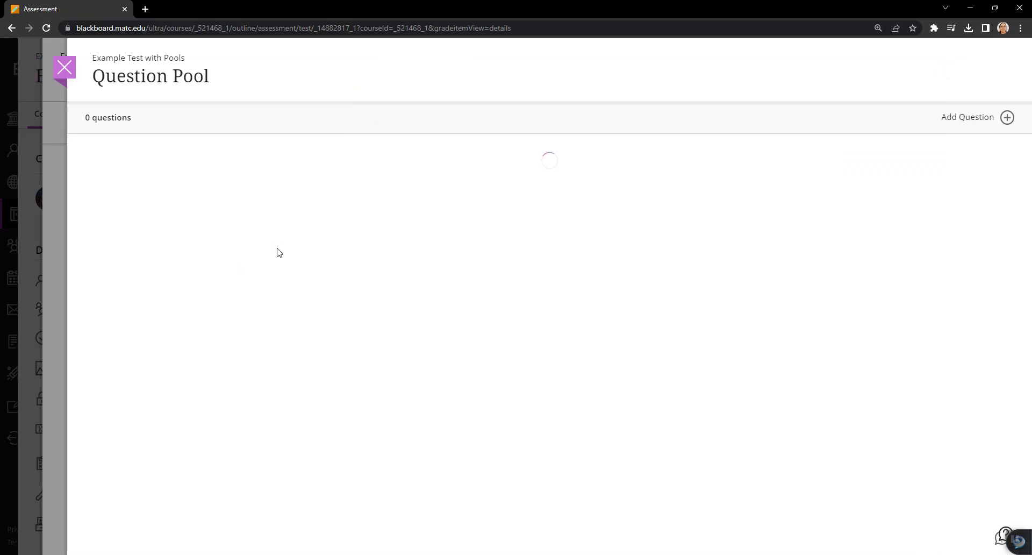
scroll(398, 377, down, 13)
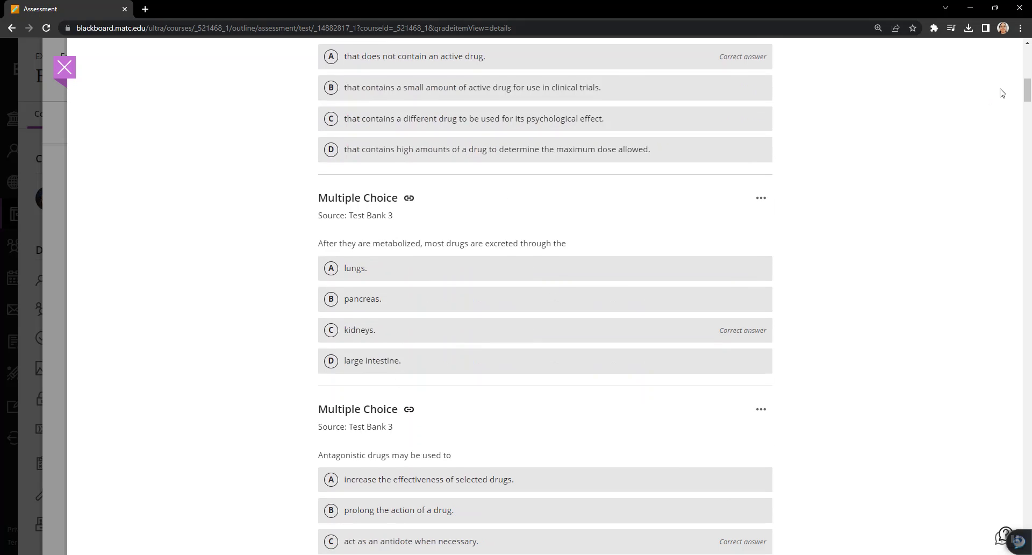
drag(1027, 89, 1023, 57)
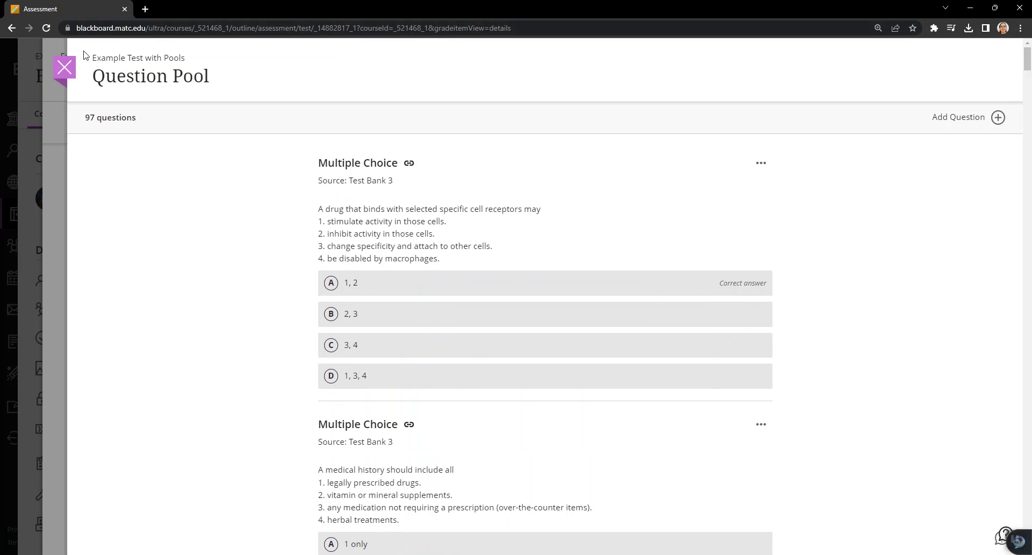
click(65, 67)
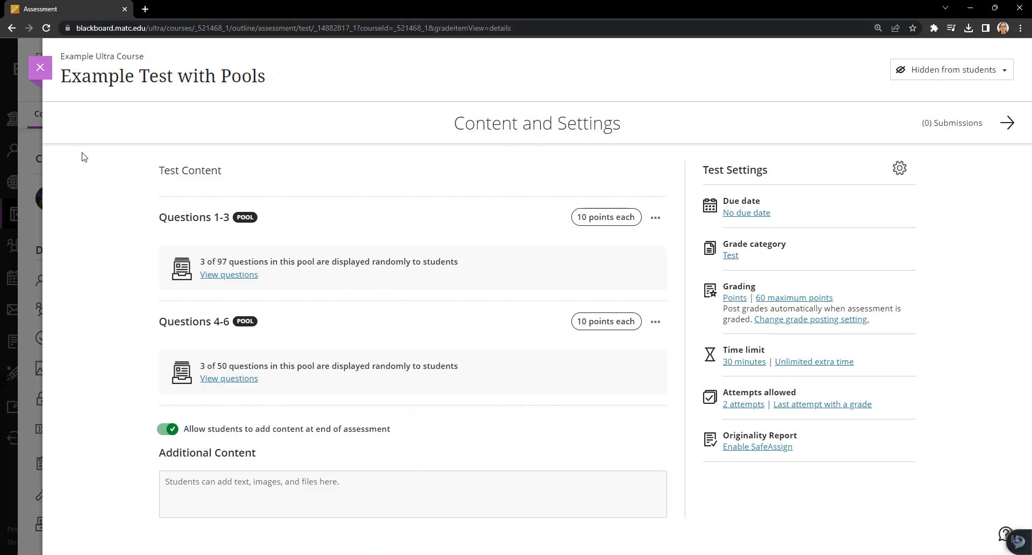
click(228, 378)
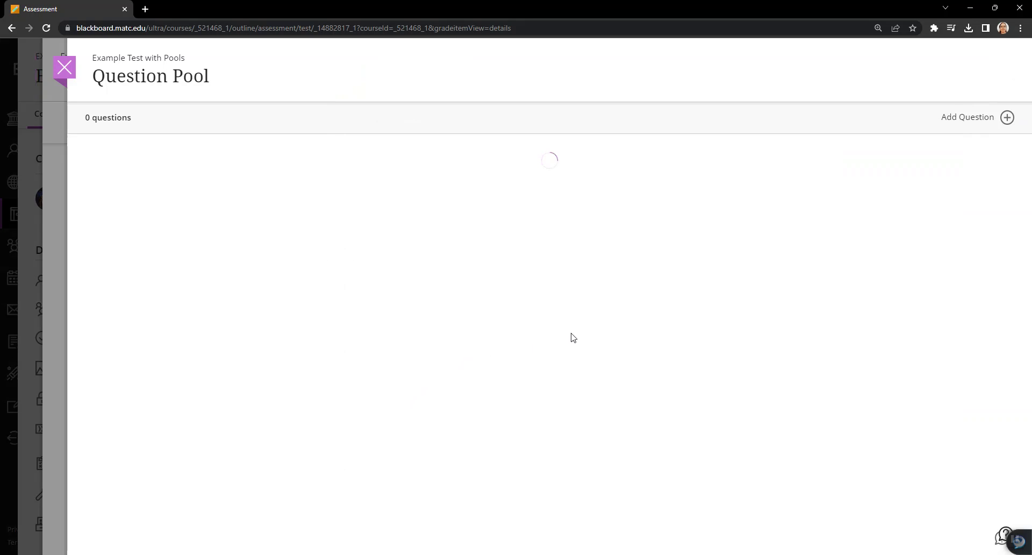
click(65, 67)
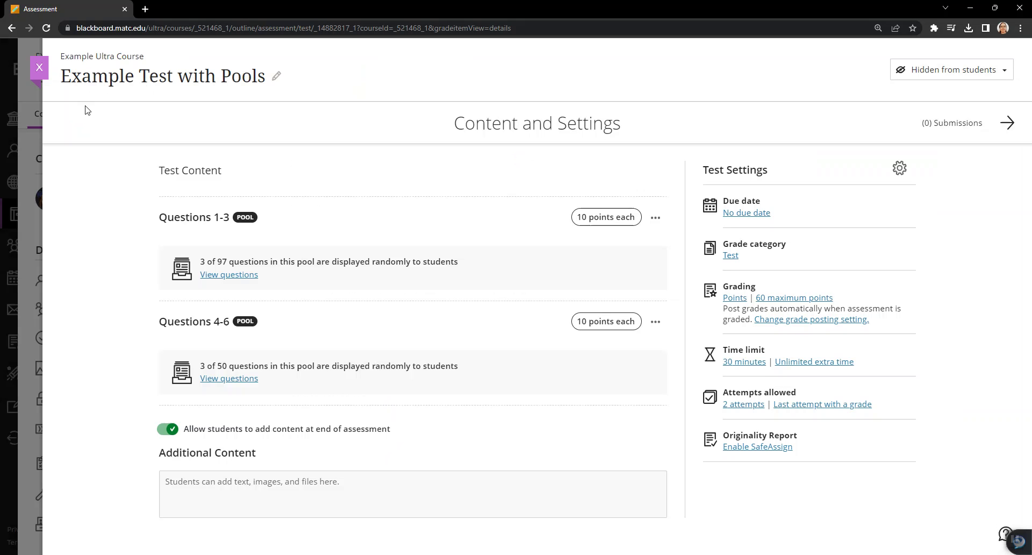
Open the Questions 1-3 pool for editing to check its points and number of questions to display, and cancel.
click(655, 217)
click(638, 242)
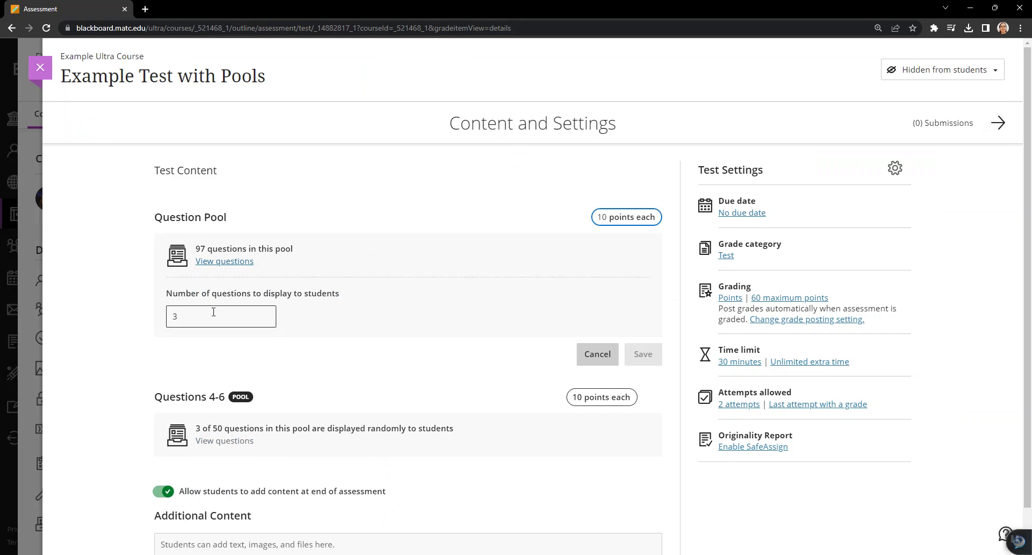
scroll(221, 376, down, 1)
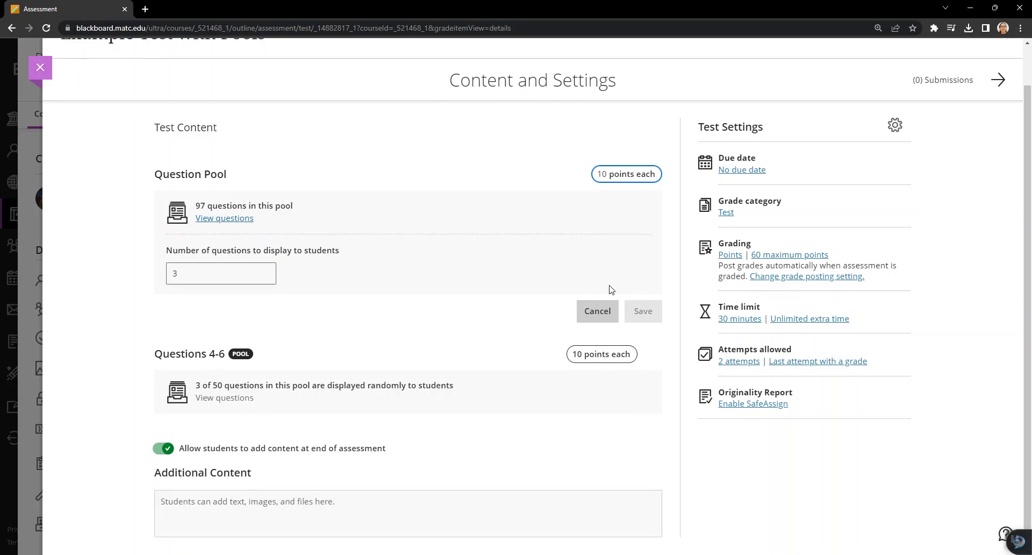
click(599, 311)
Open the Questions 4-6 pool for editing to check its points and number of questions to display, and cancel.
click(656, 323)
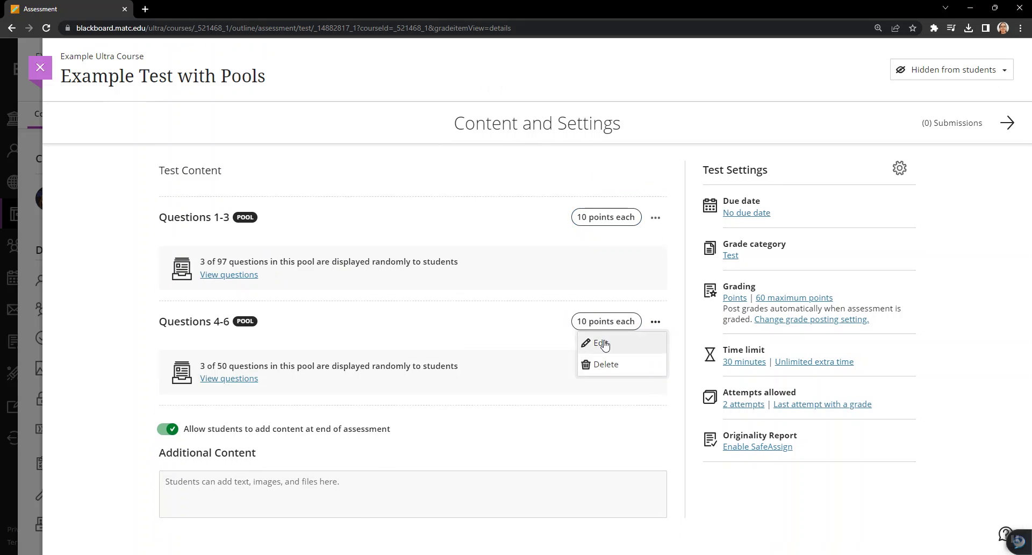
click(602, 344)
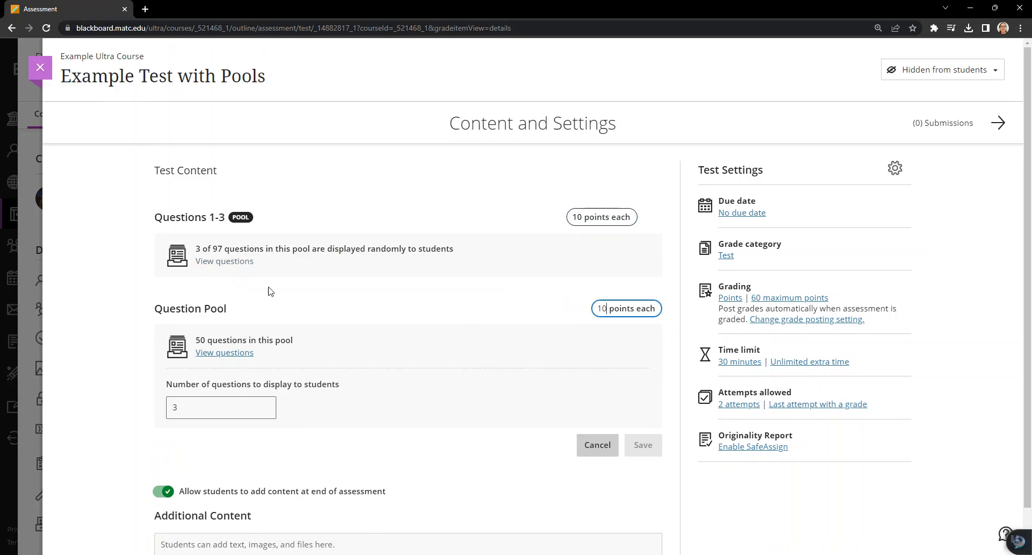
click(185, 407)
click(128, 400)
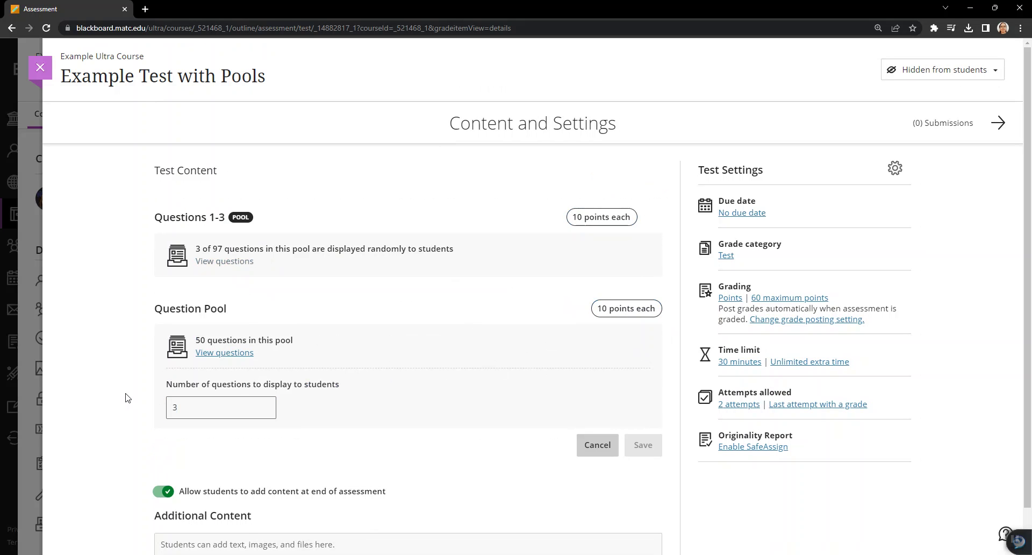
click(590, 444)
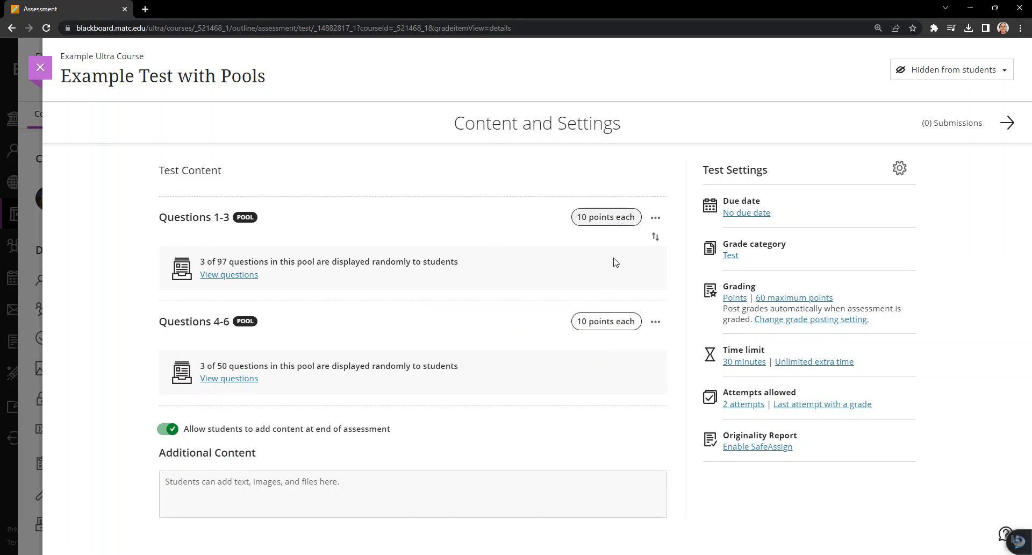
Close the test and open the course's question banks list to review the copied banks.
click(38, 69)
scroll(161, 323, down, 2)
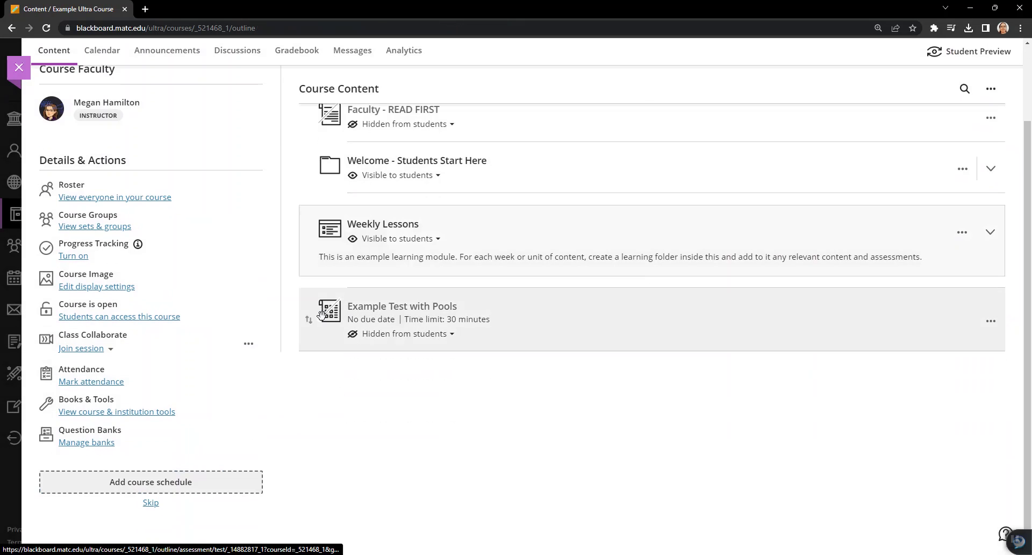
click(77, 443)
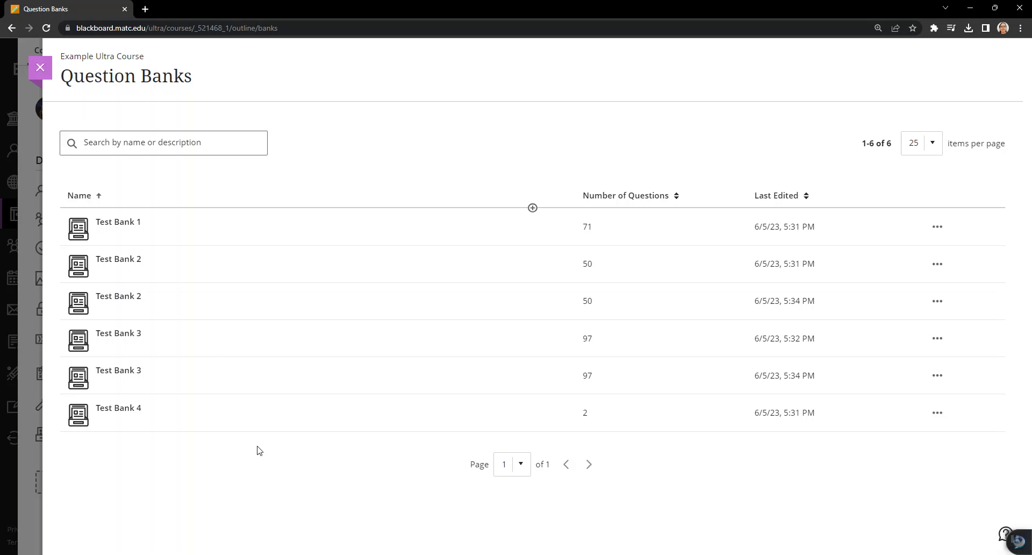
Open Test Bank 1 to look through its copied questions, and return to the question banks list.
click(124, 225)
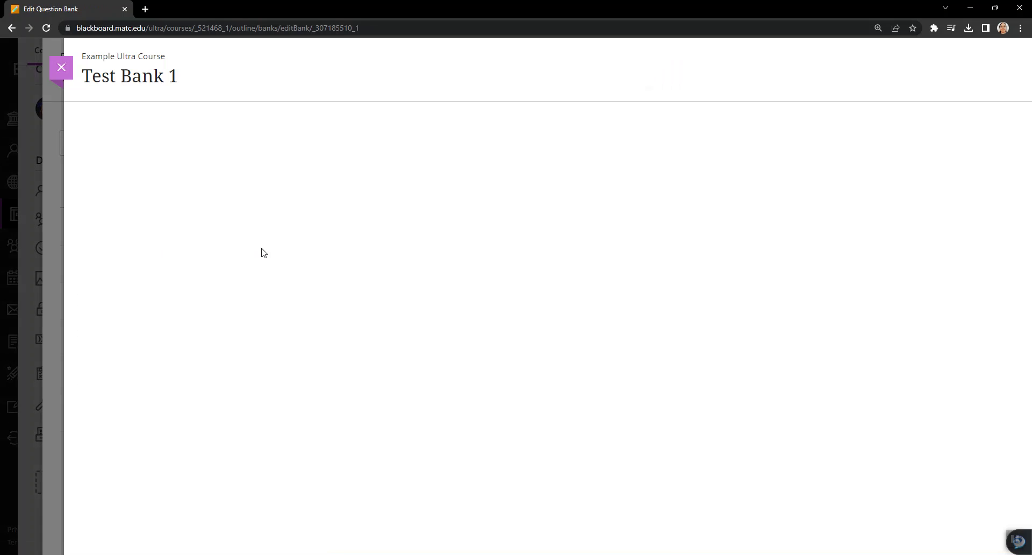
scroll(403, 237, down, 6)
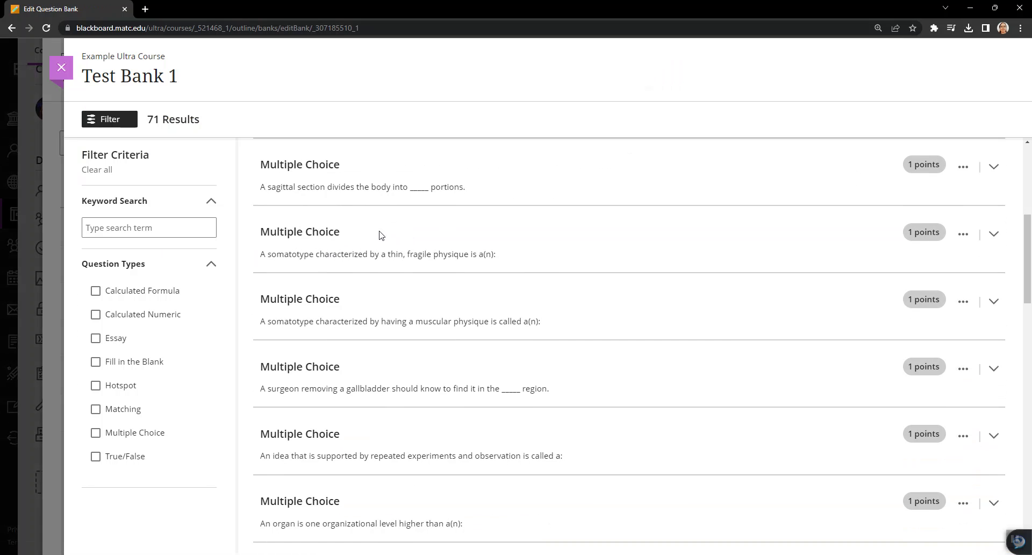
click(73, 73)
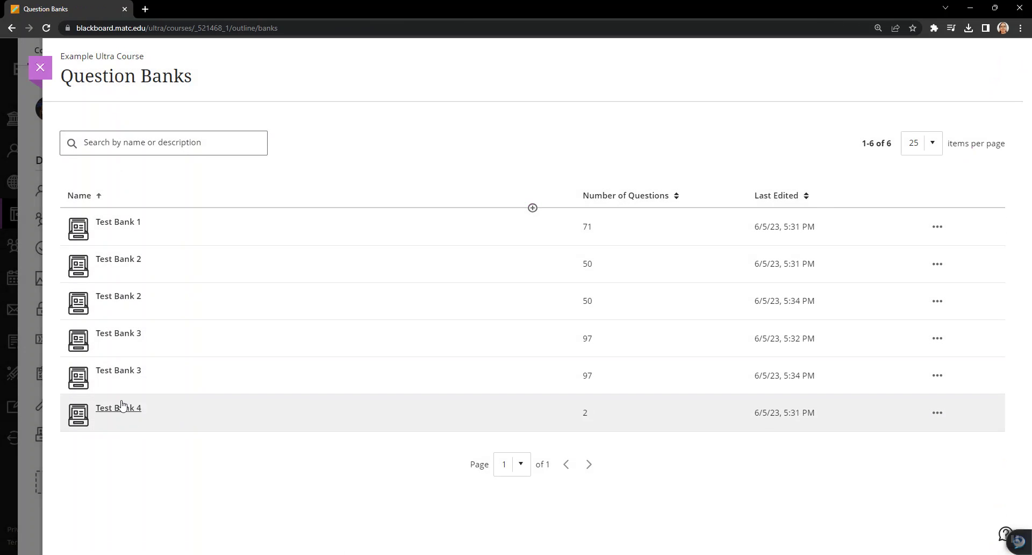
Open the warm color family question in Test Bank 4 for editing to check its answers and scoring options, and close the bank.
click(121, 408)
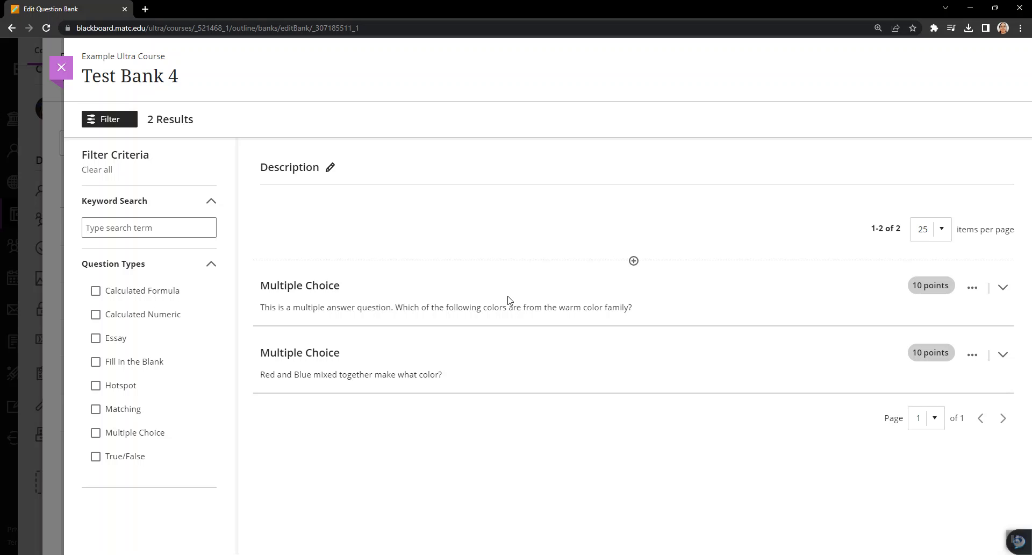
click(973, 287)
click(937, 311)
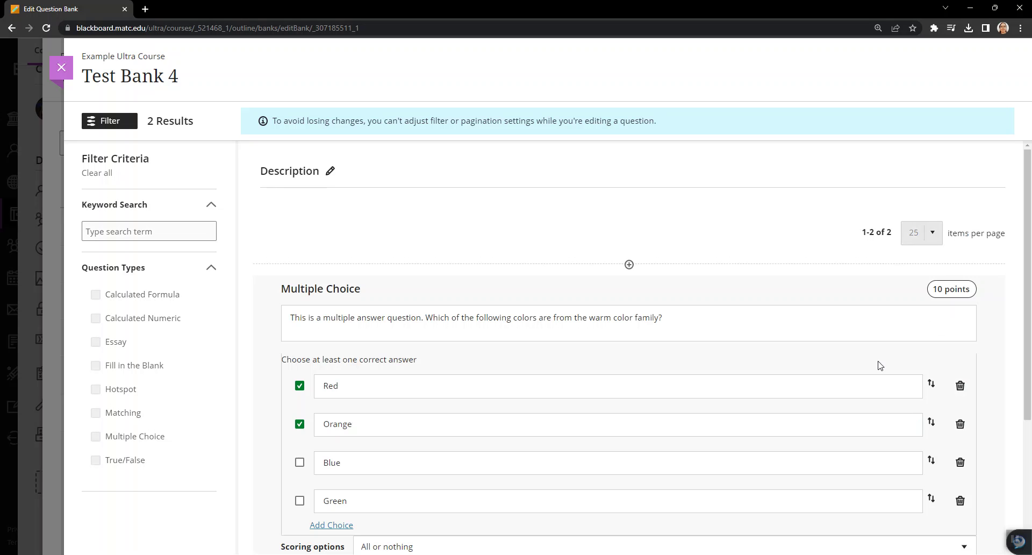
scroll(407, 238, down, 2)
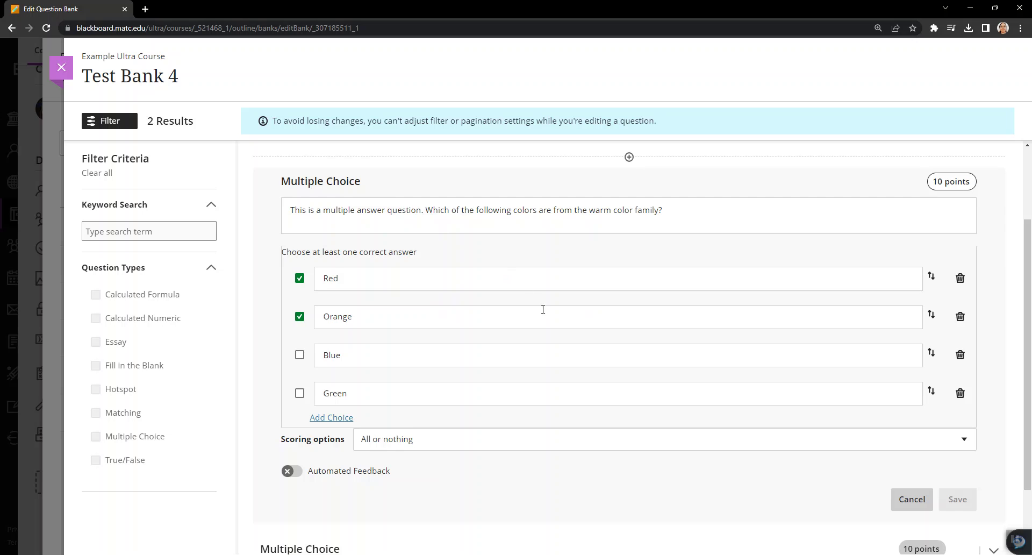
scroll(543, 309, up, 2)
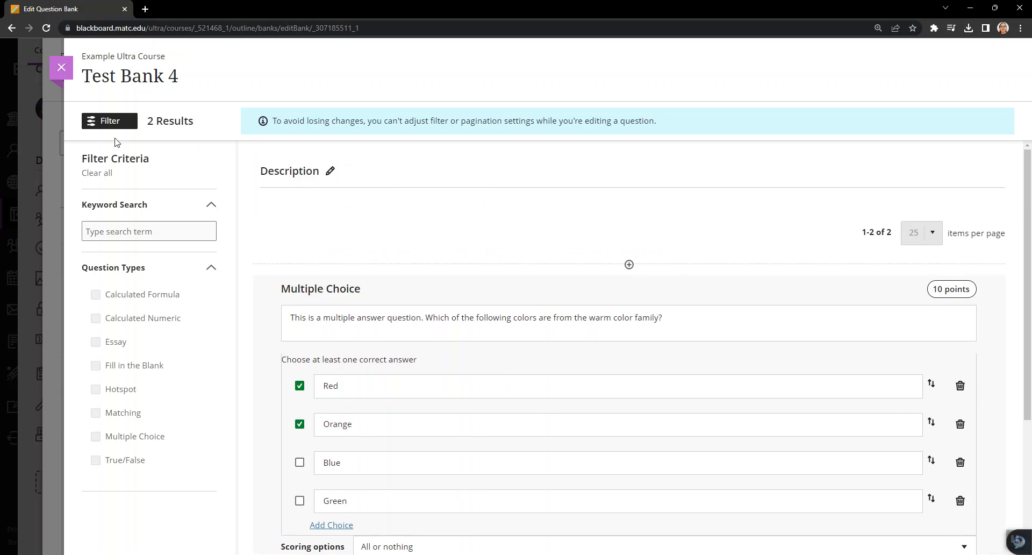
click(61, 67)
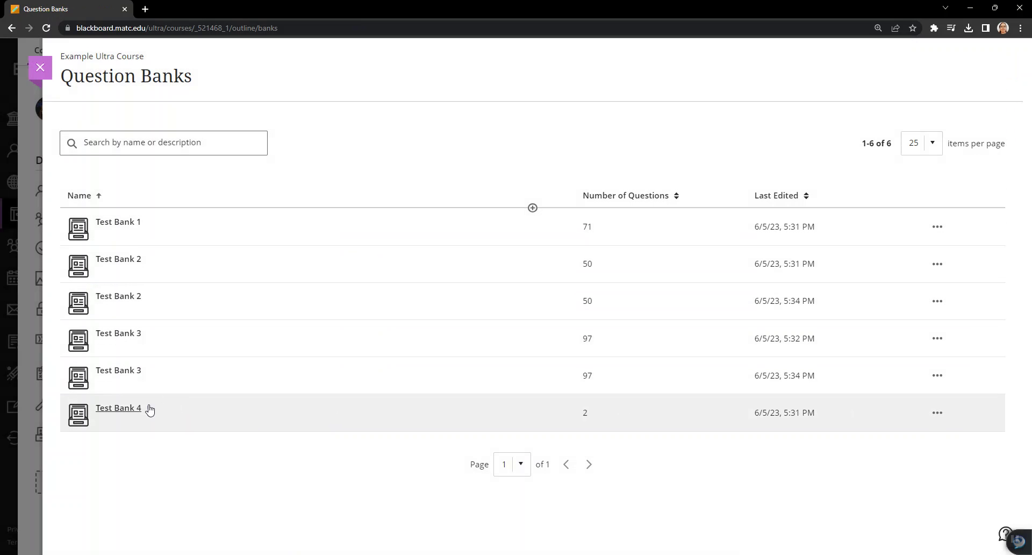
Reopen Test Bank 4 and open the Red and Blue color mixing question for editing to check its answer choices.
click(118, 408)
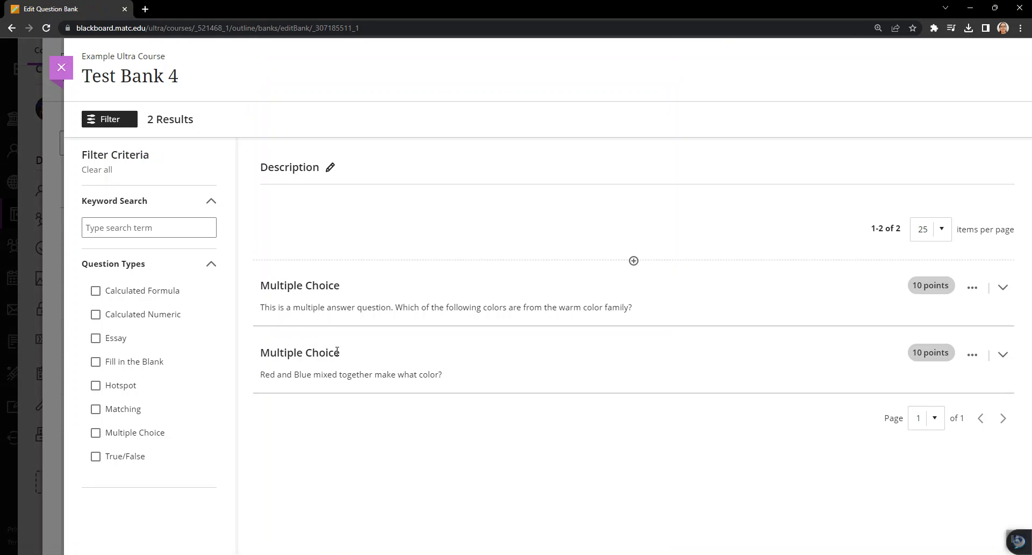
click(973, 354)
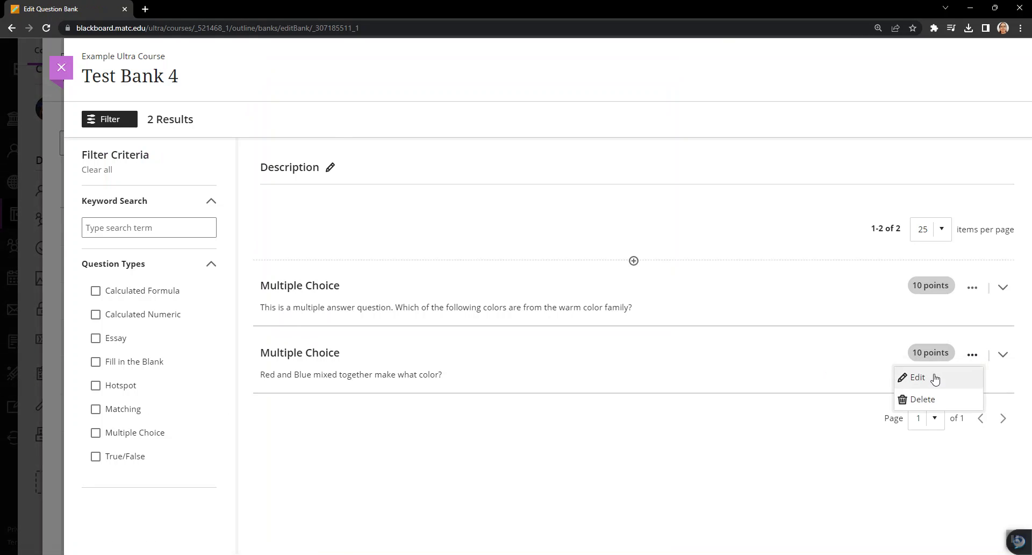
click(918, 377)
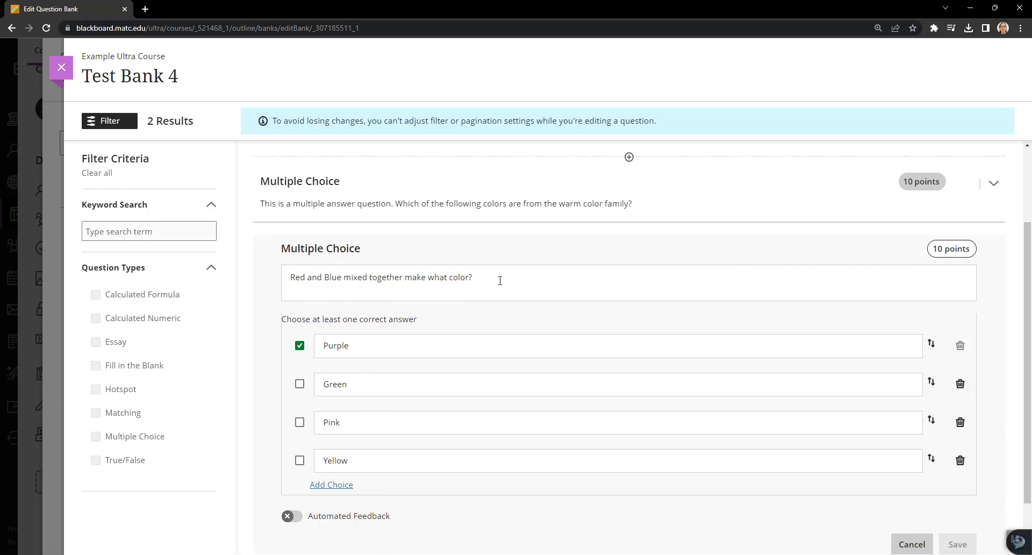